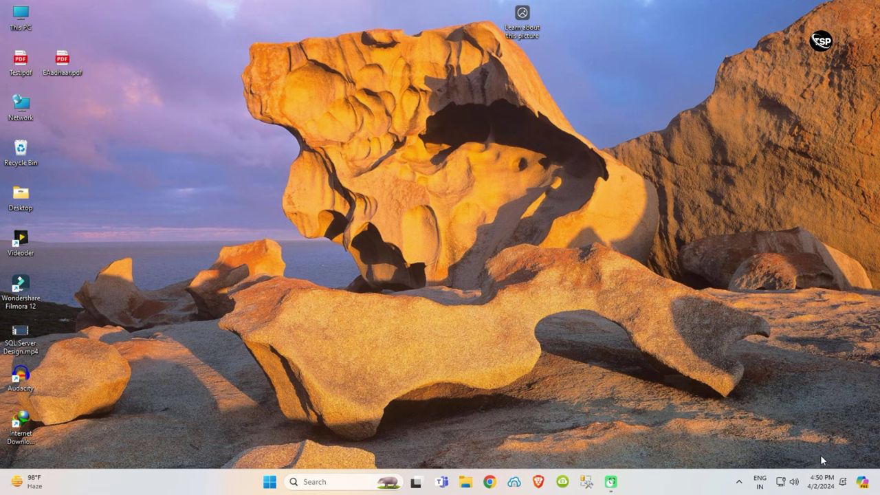
- Try opening the protected Test.pdf, cancel the password prompt, and close the error window
double_click(22, 66)
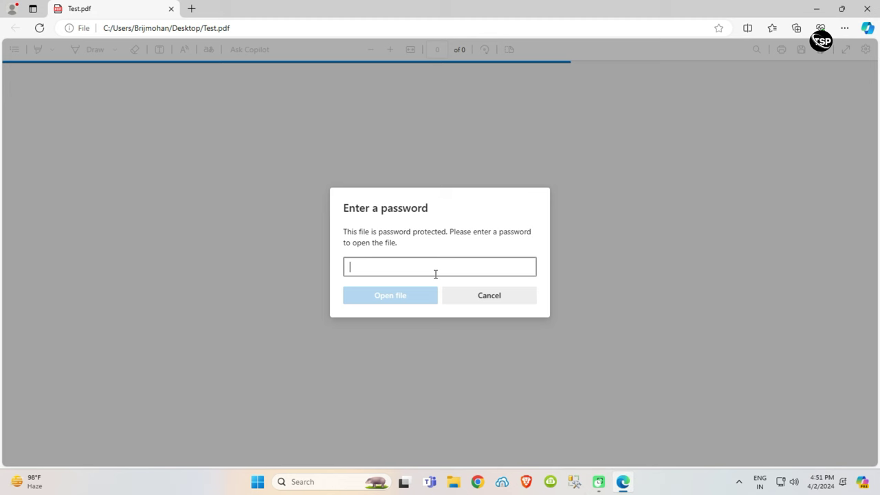
click(514, 297)
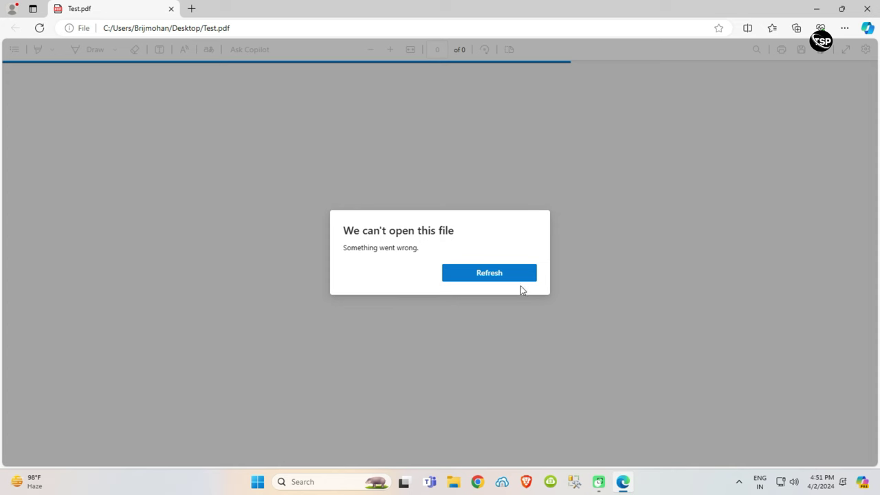
key(alt+F4)
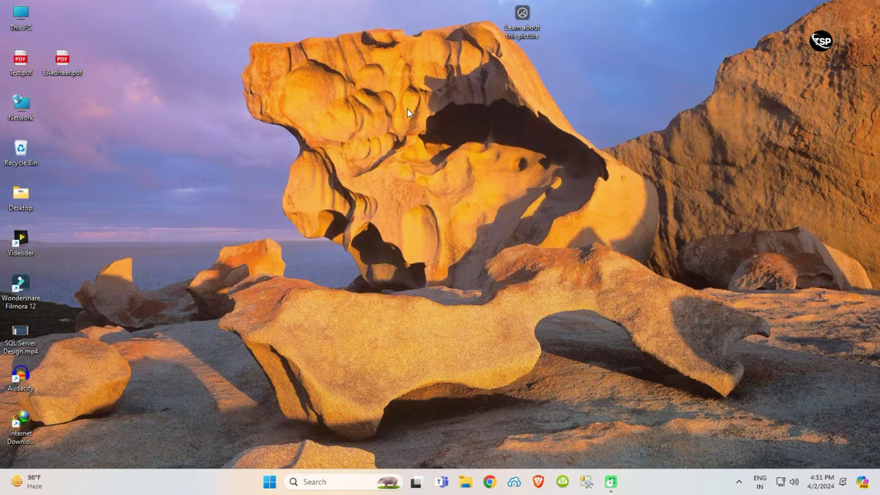
- Search Google for 'lostmypass' in Chrome and open the LostMyPass website
click(490, 482)
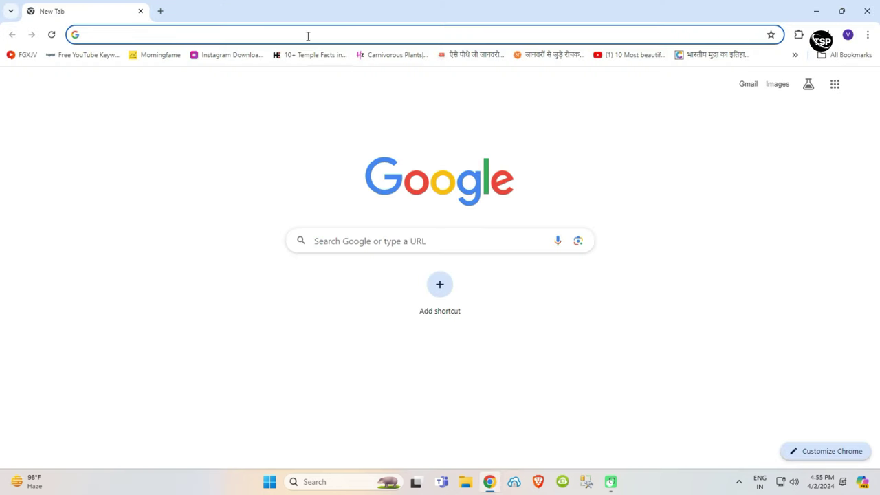
click(307, 35)
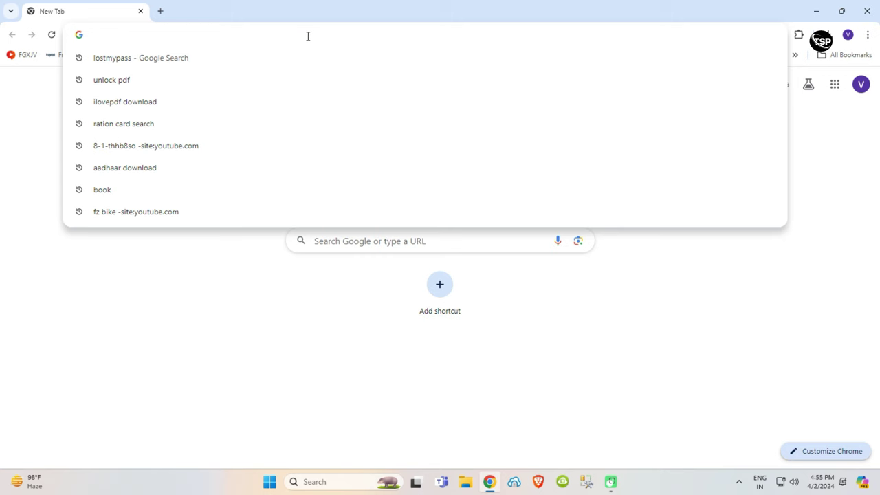
text(lost)
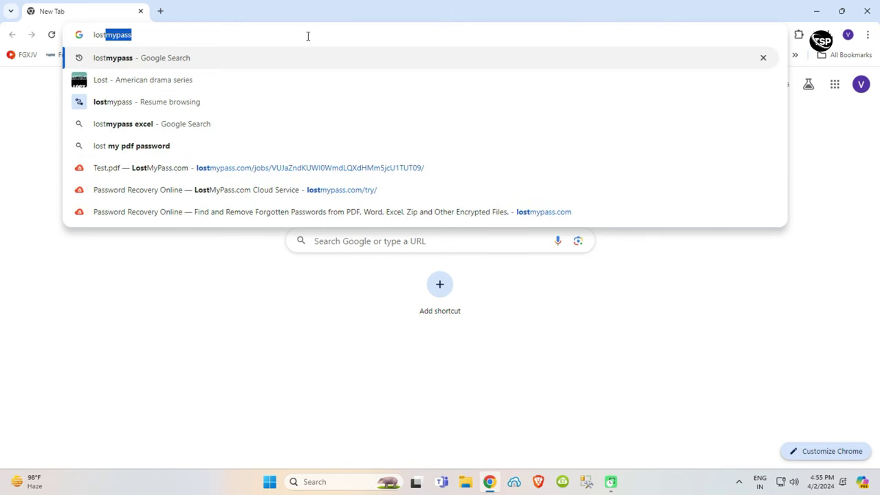
key(Return)
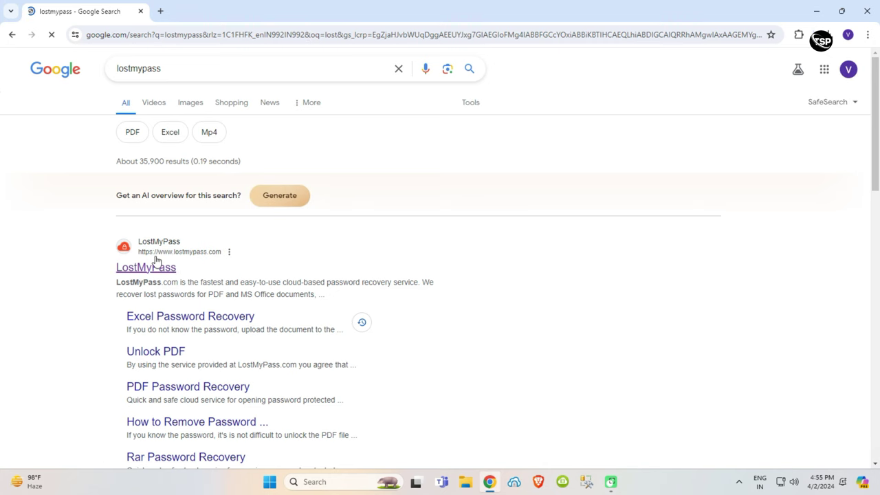
click(139, 272)
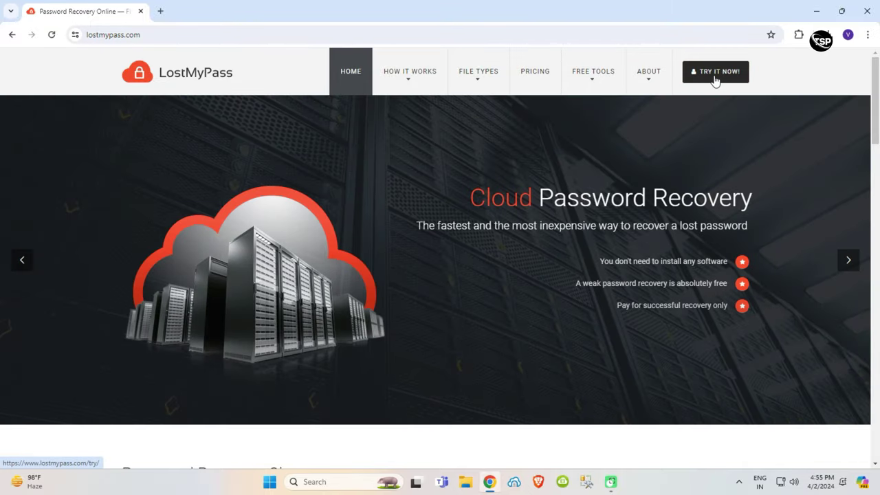
- Go to the TRY IT NOW upload page, tick 'I'm not a robot', and open the file chooser
click(715, 72)
scroll(371, 317, down, 1)
scroll(371, 317, down, 2)
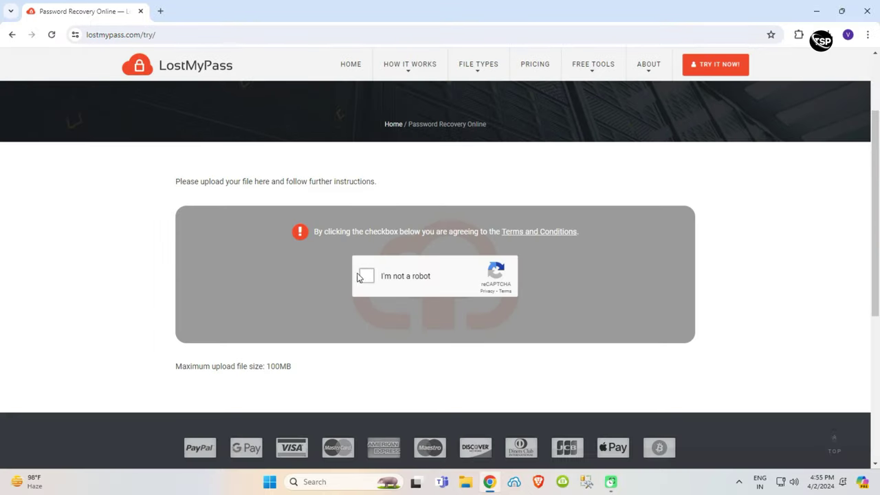
click(366, 277)
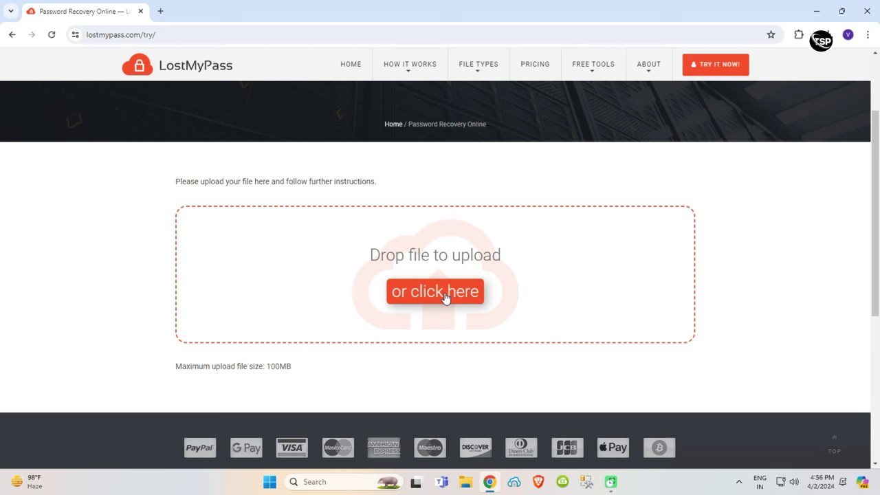
click(446, 297)
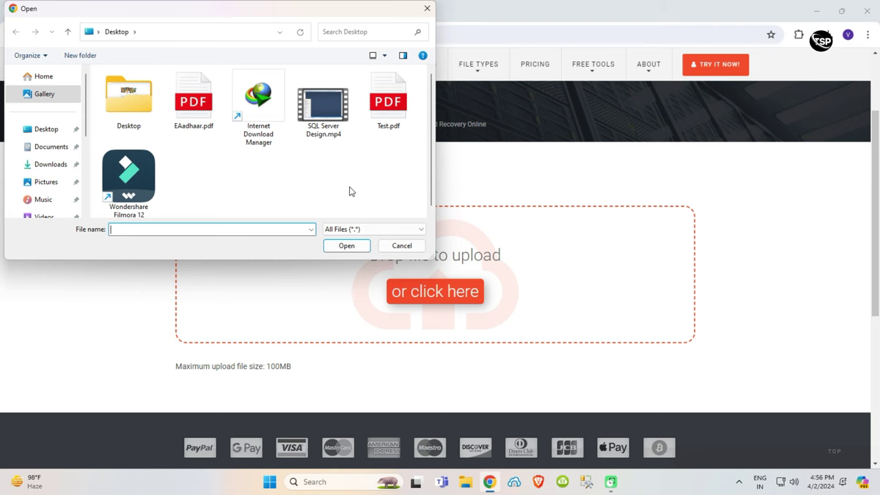
- Upload Test.pdf from the Desktop and wait for its password to be recovered
click(389, 104)
click(347, 246)
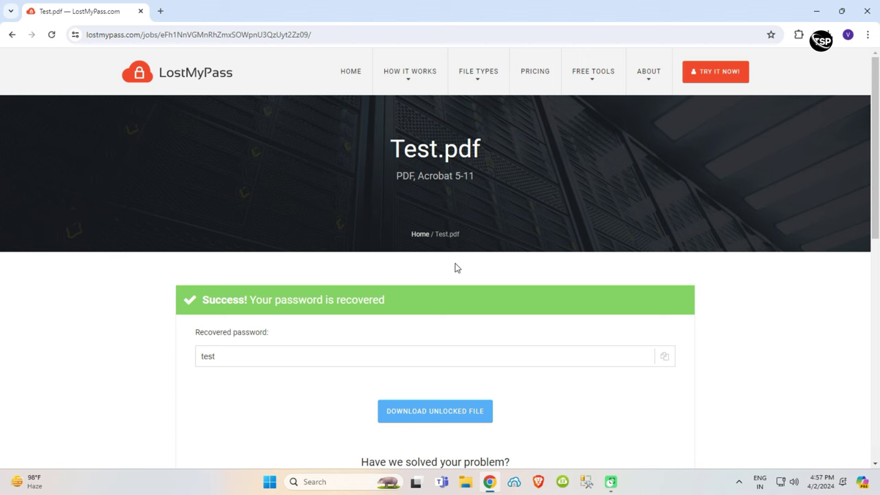
- Select the recovered password, download the unlocked file as Test (1).pdf, and show it in its folder
double_click(258, 358)
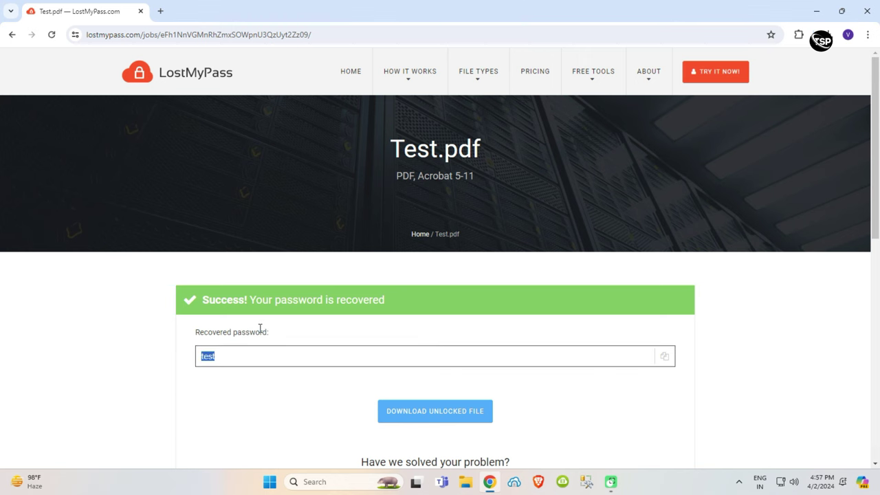
click(426, 413)
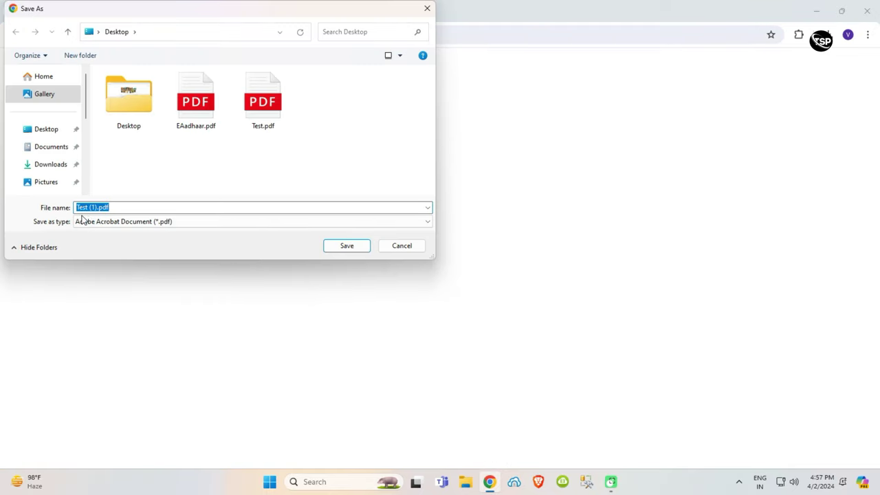
click(347, 246)
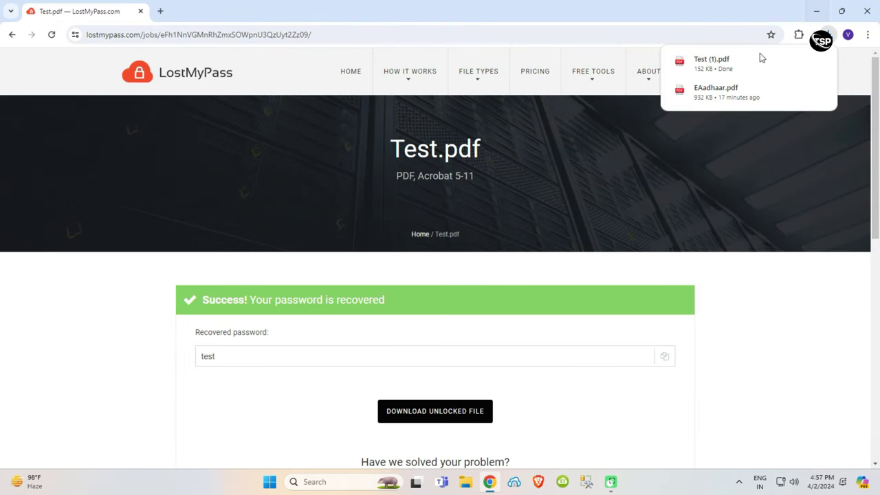
click(799, 61)
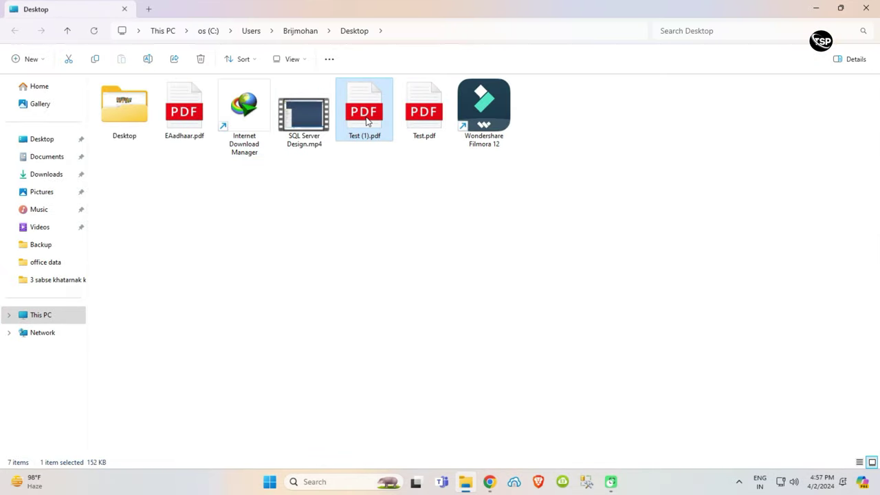
double_click(367, 122)
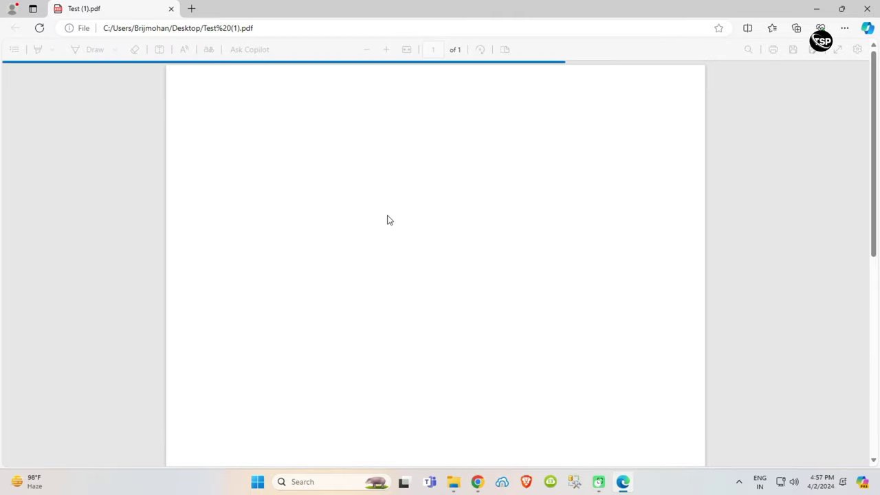
scroll(434, 288, down, 5)
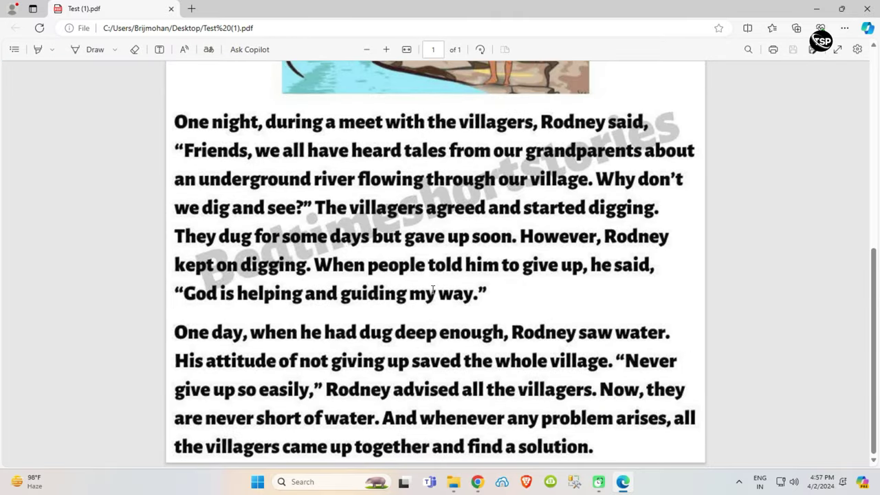
scroll(433, 289, up, 5)
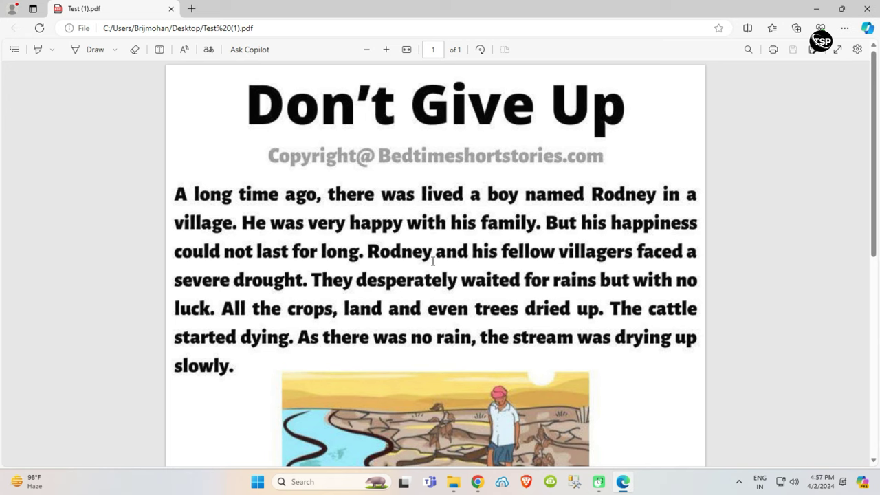
click(868, 4)
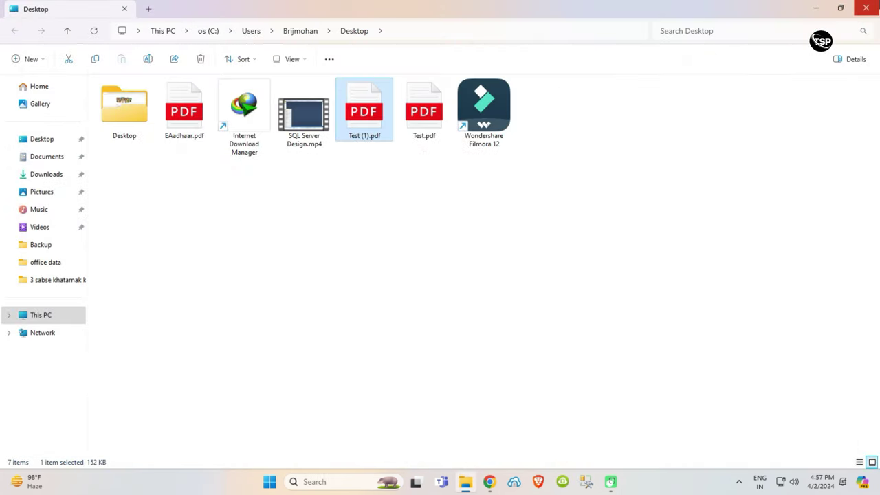
- Close the Desktop File Explorer window to reveal the LostMyPass results page in Chrome
click(874, 6)
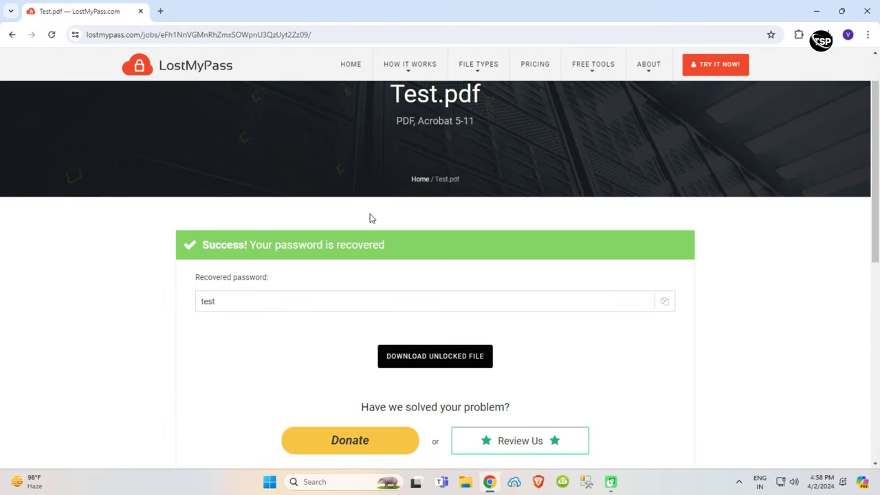